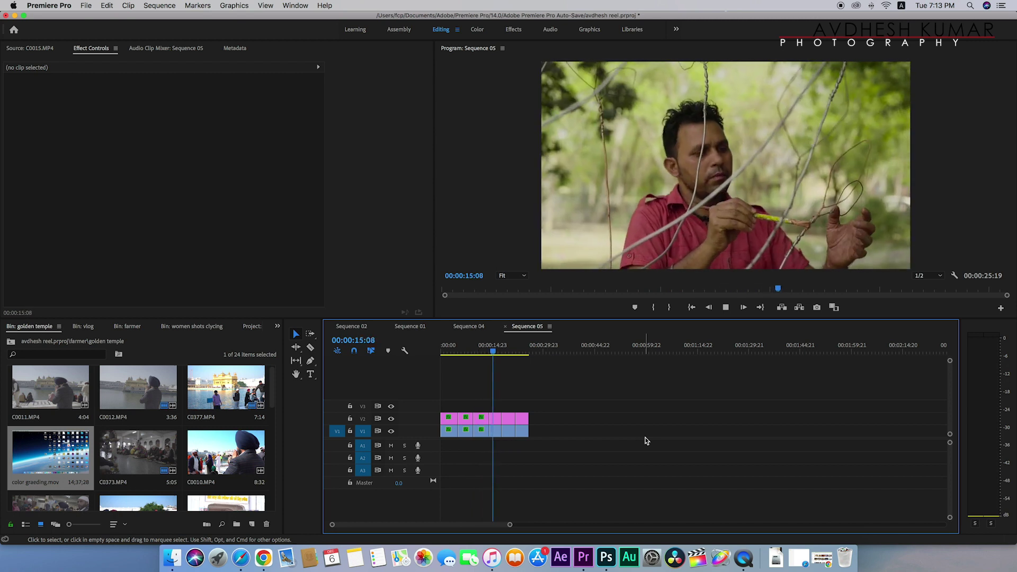
Stop playback, then marquee-select and delete the clips on track V2 of Sequence 05
left_click(526, 355)
left_click_drag(526, 355, 481, 352)
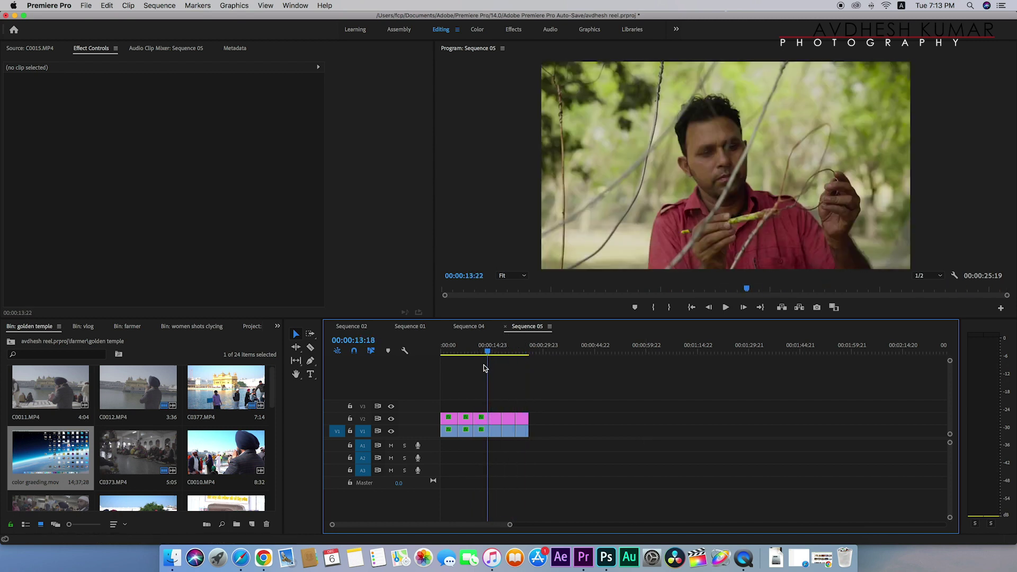
left_click_drag(448, 407, 525, 420)
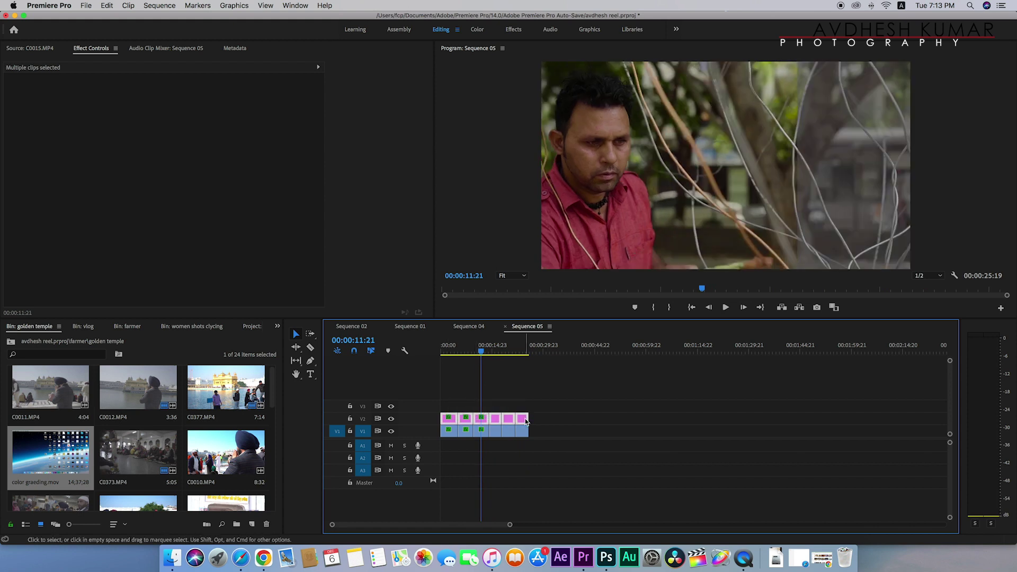
key("Delete")
Preview the footage, park the playhead at 00:00:22:14, and select the C0021 clip on V1
left_click(477, 352)
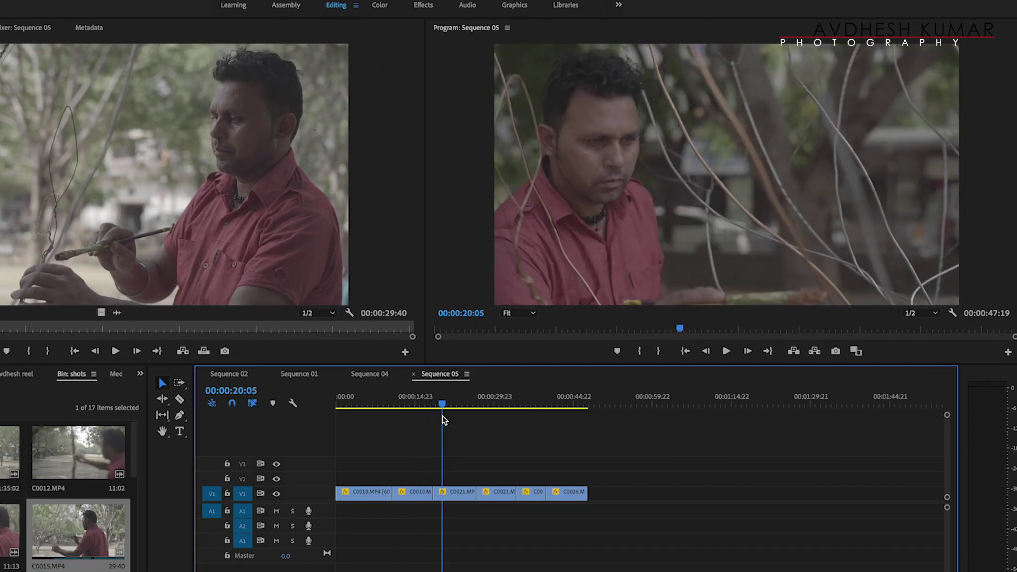
key("space")
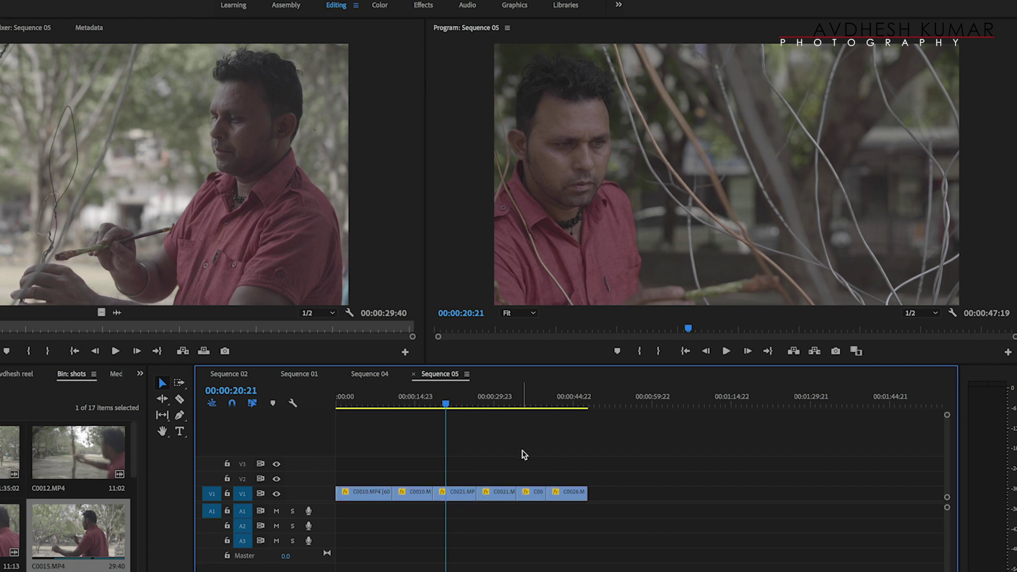
left_click_drag(448, 404, 456, 404)
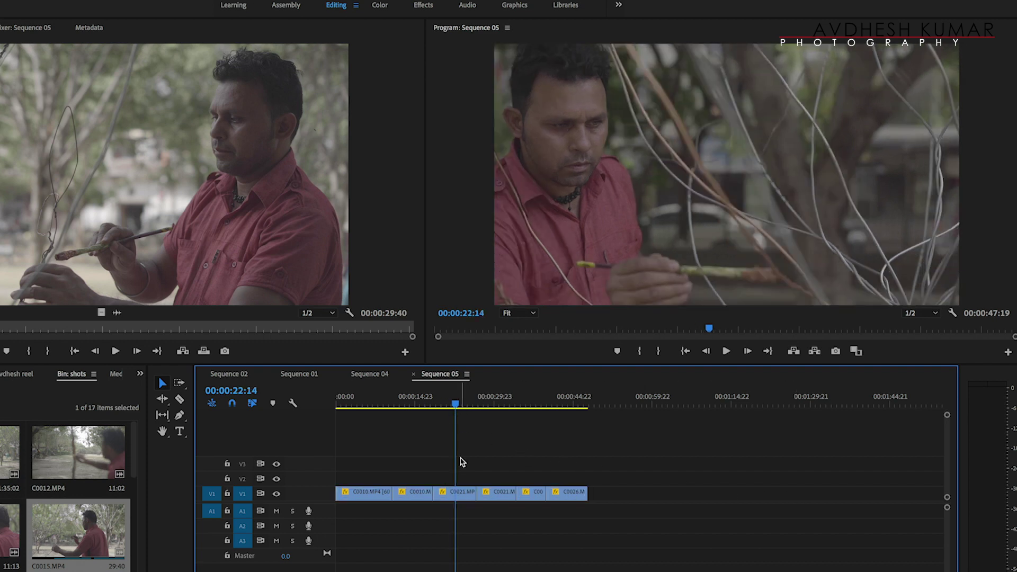
left_click(456, 500)
Create an adjustment layer, drop it on V2 above C0021, and switch to the Color workspace
left_click(106, 569)
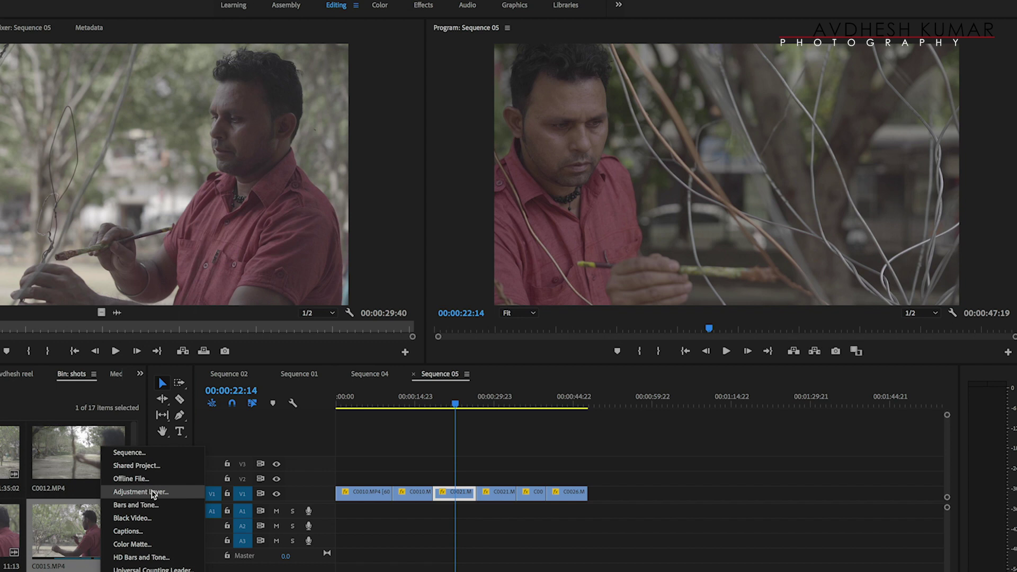
left_click(154, 493)
left_click(491, 351)
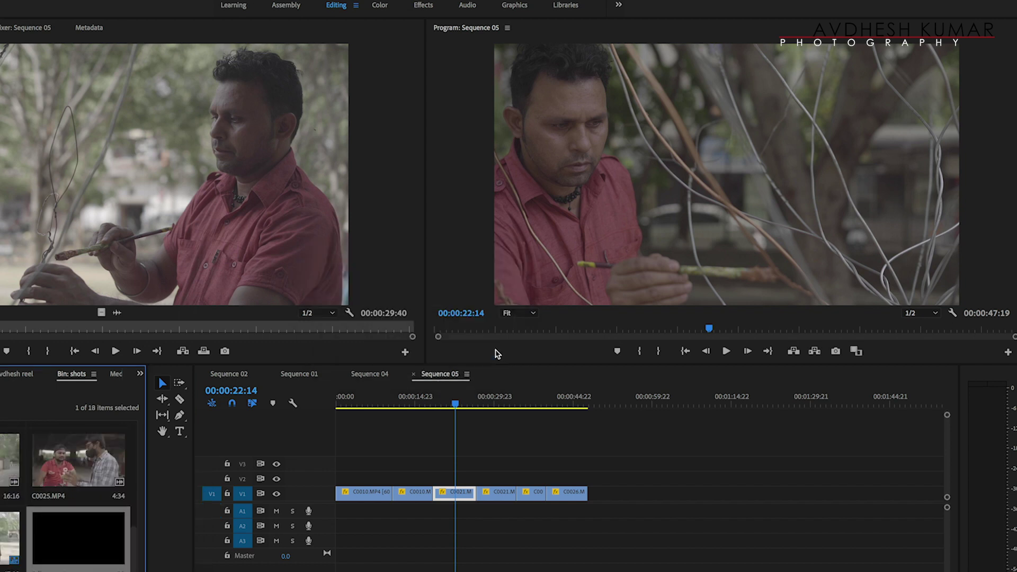
left_click_drag(82, 538, 473, 480)
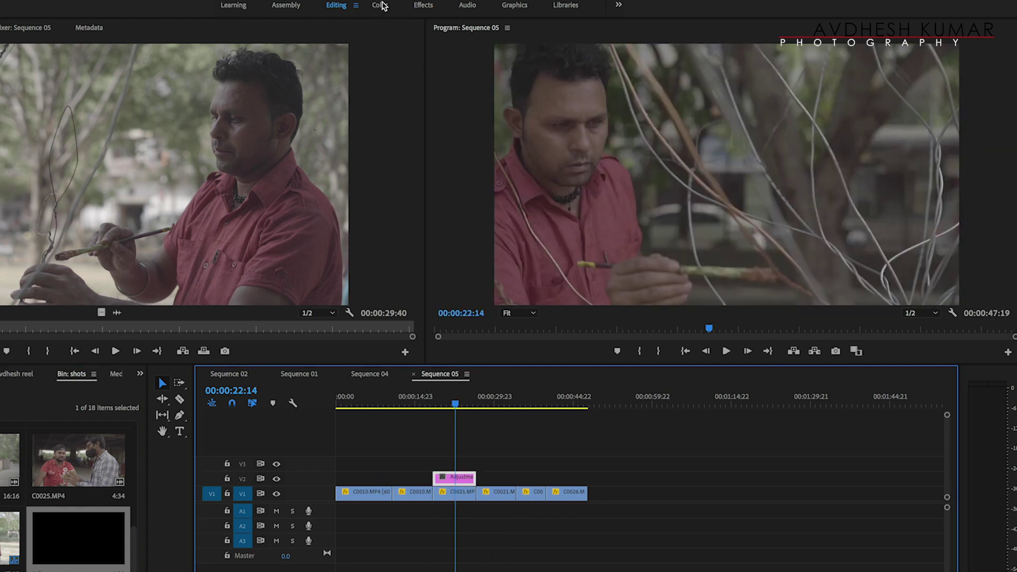
left_click(380, 6)
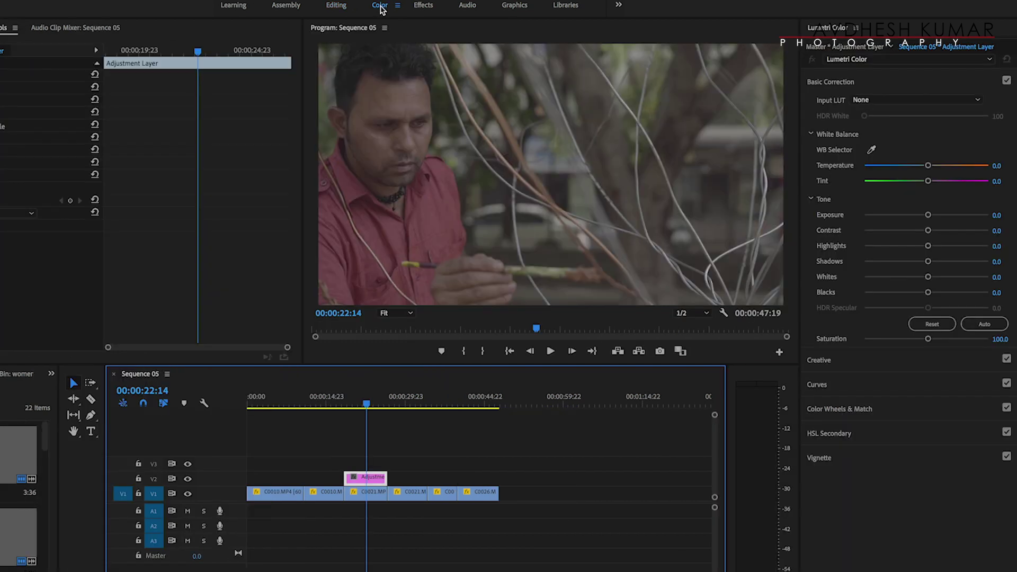
Park at 00:00:20:02, expand Color Wheels & Match, nudge the shadows level, then reveal Basic Correction
left_click_drag(369, 410, 352, 407)
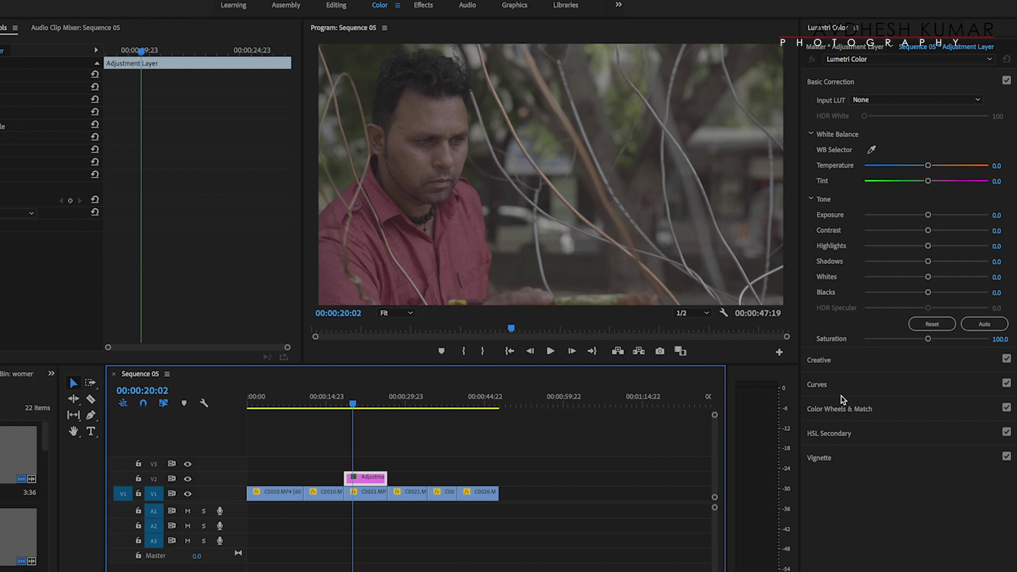
left_click(844, 412)
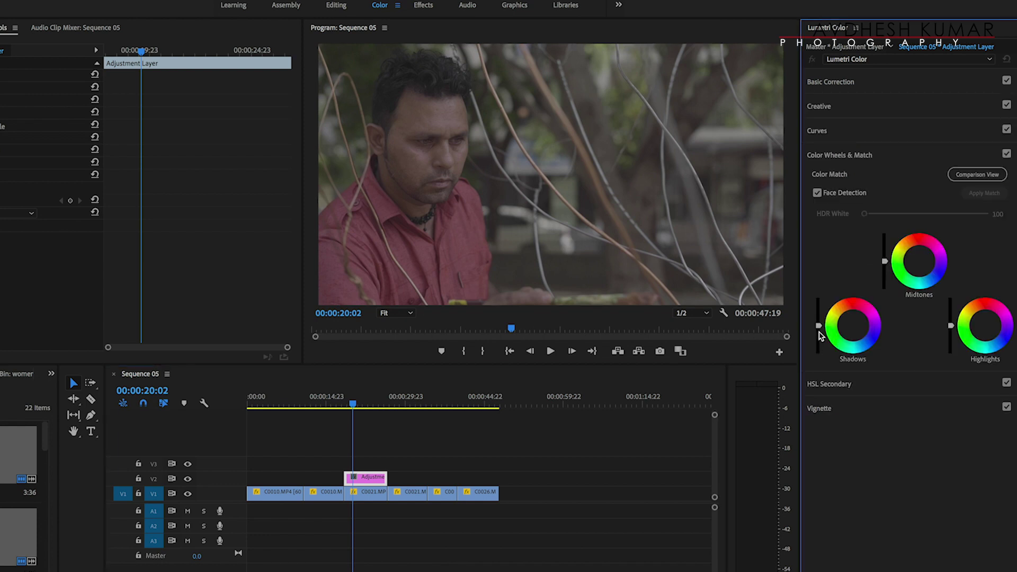
left_click_drag(819, 327, 820, 337)
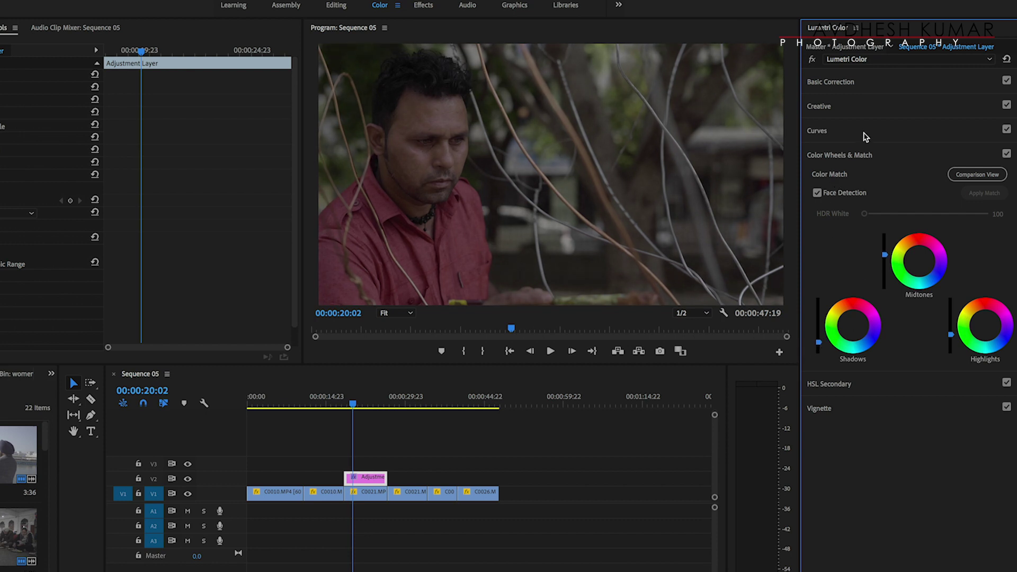
left_click(854, 83)
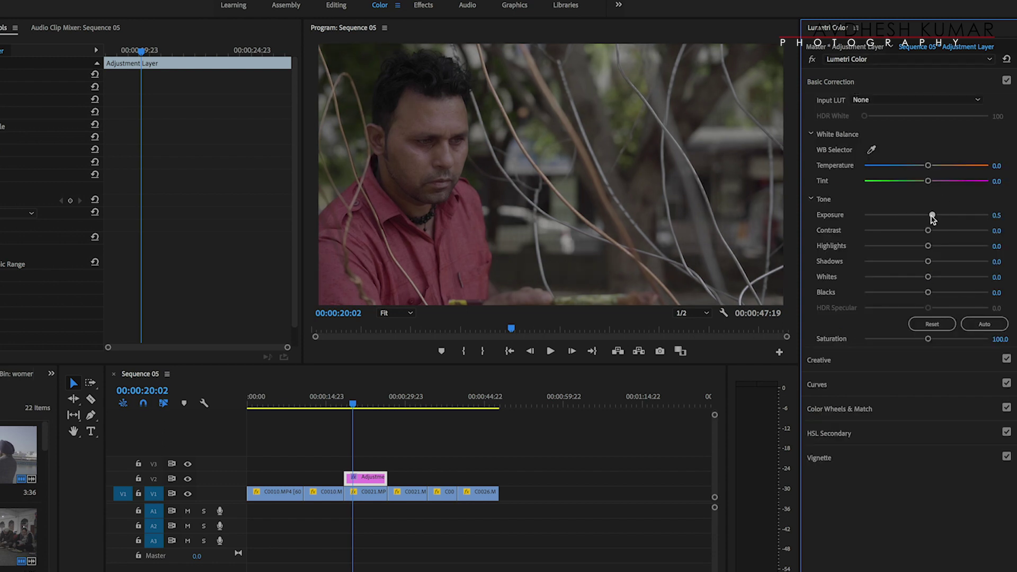
Tune Basic Correction to Contrast 25.4, Highlights 5.3, Shadows 3.3 and Saturation about 149
mouse_move(929, 232)
left_mouse_down()
mouse_move(946, 232)
mouse_move(919, 248)
left_mouse_up()
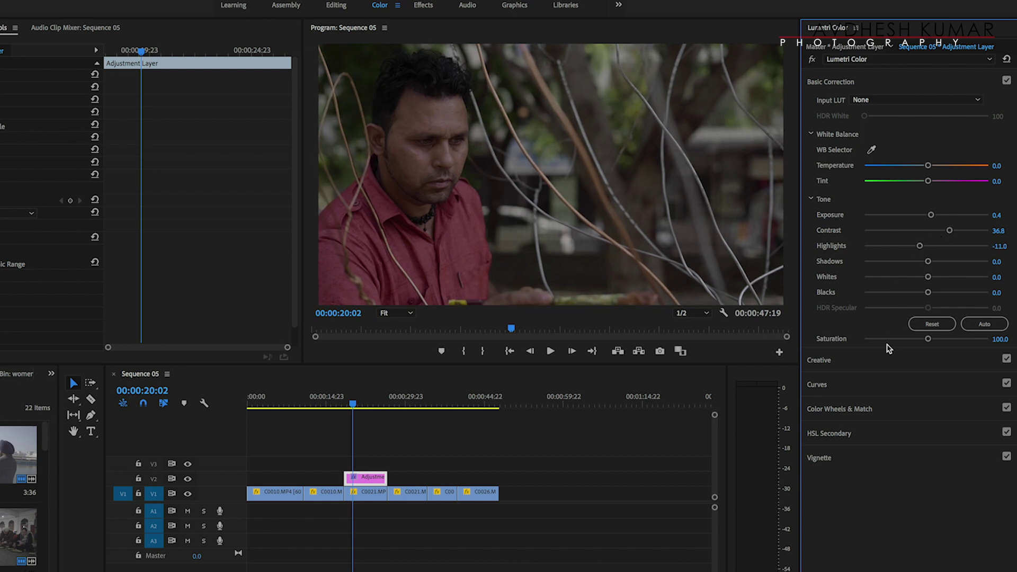
left_click_drag(928, 262, 922, 262)
left_click_drag(928, 339, 959, 340)
left_click_drag(950, 231, 947, 231)
left_click_drag(946, 231, 944, 232)
mouse_move(945, 233)
left_mouse_down()
mouse_move(929, 265)
mouse_move(931, 248)
left_mouse_up()
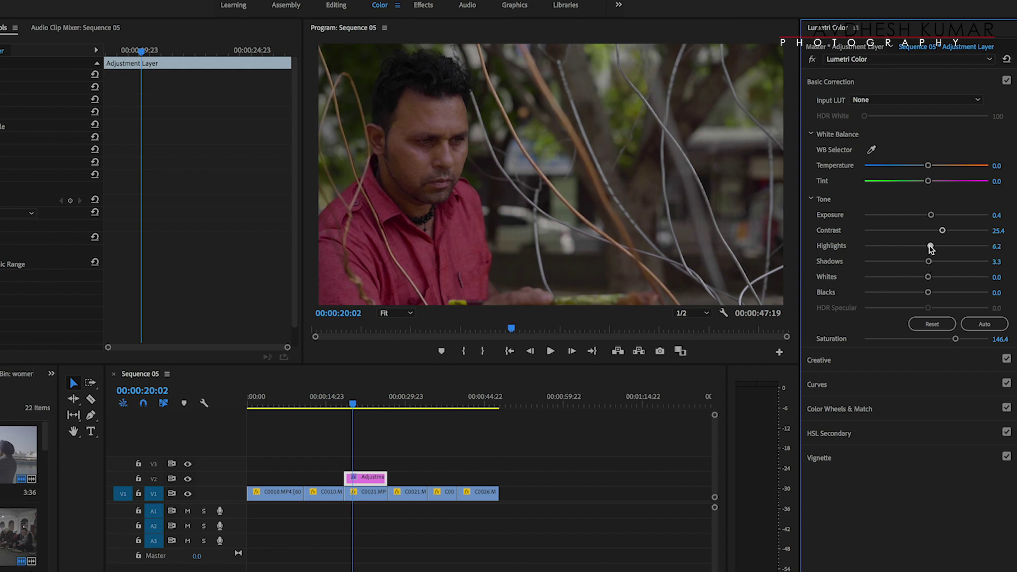
mouse_move(956, 342)
left_mouse_down()
mouse_move(976, 344)
mouse_move(960, 345)
left_mouse_up()
mouse_move(960, 345)
left_mouse_down()
mouse_move(942, 344)
mouse_move(983, 344)
mouse_move(958, 345)
left_mouse_up()
Add a lowered shadow point and raised highlight point to the master RGB curve, forming a gentle S
left_click(880, 387)
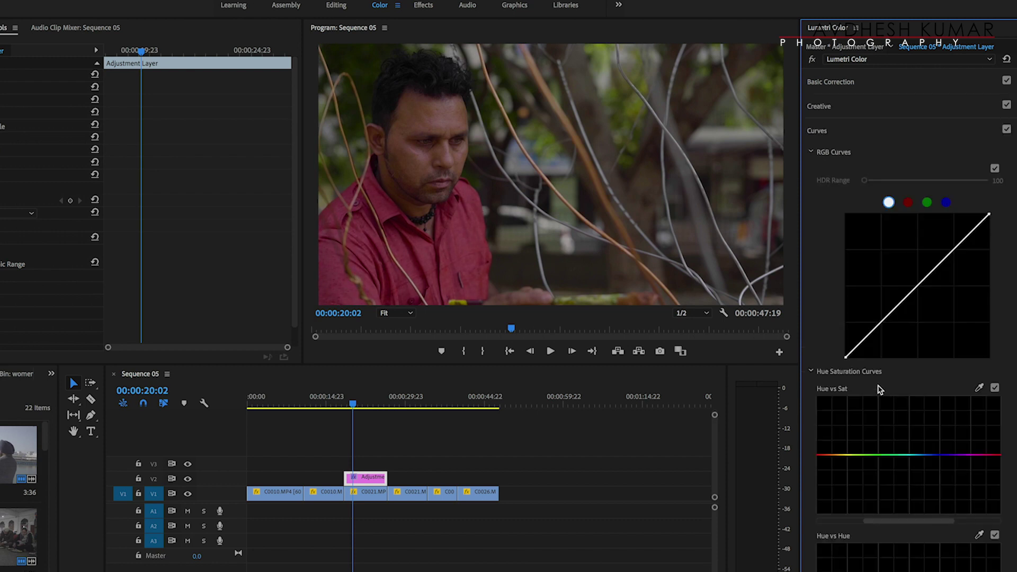
left_click_drag(979, 234, 974, 224)
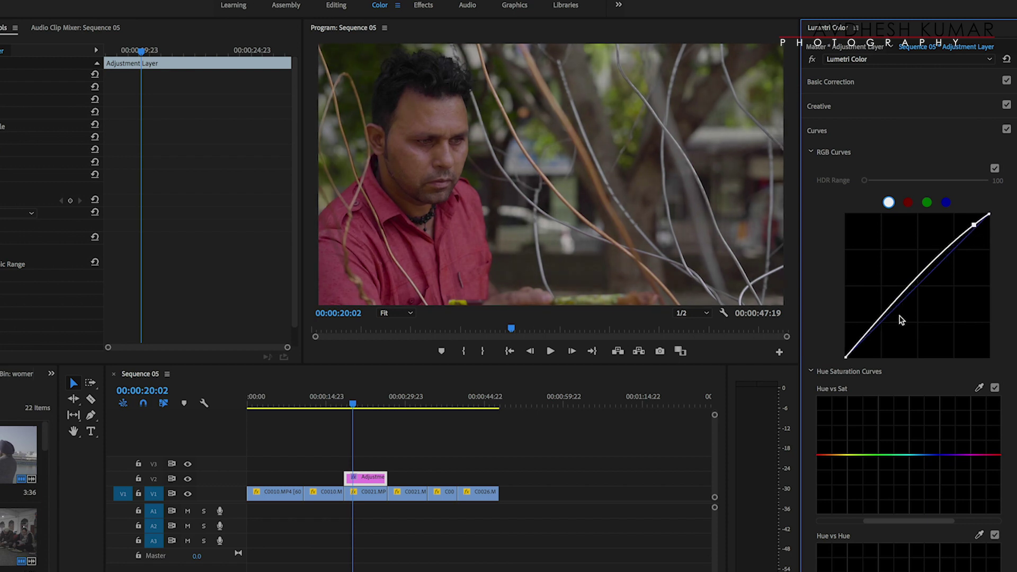
left_click_drag(868, 336, 868, 337)
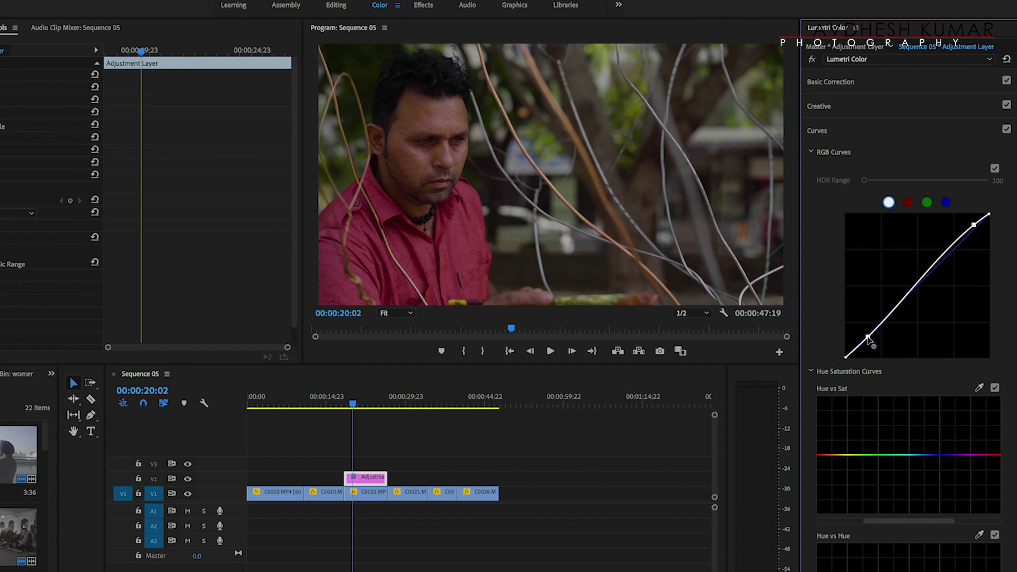
left_click_drag(969, 228, 968, 223)
left_click_drag(869, 337, 872, 337)
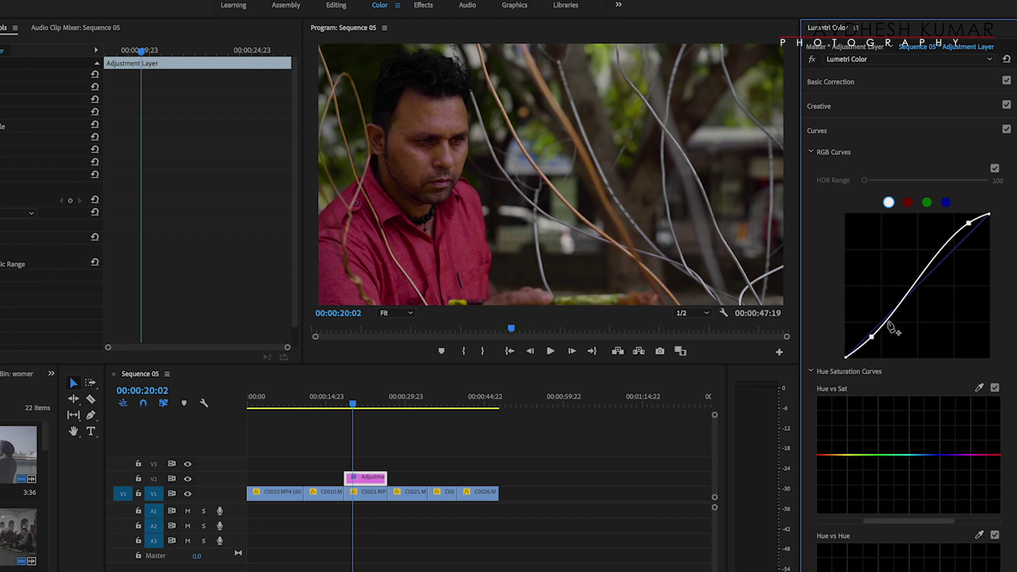
left_click_drag(970, 225, 972, 227)
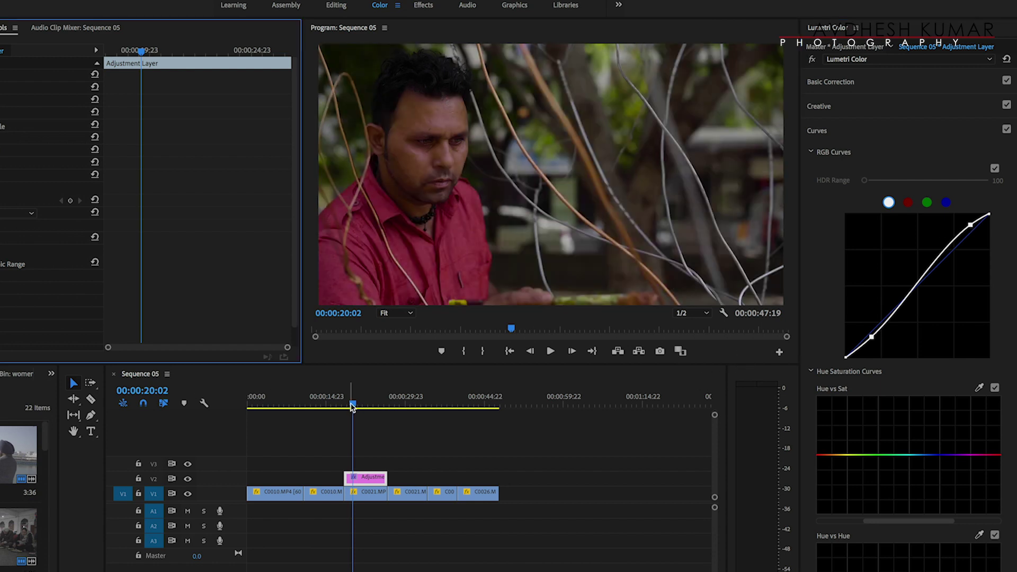
left_click_drag(352, 406, 344, 406)
Preview the grade, then select the adjustment layer to show its Basic Correction controls
key("space")
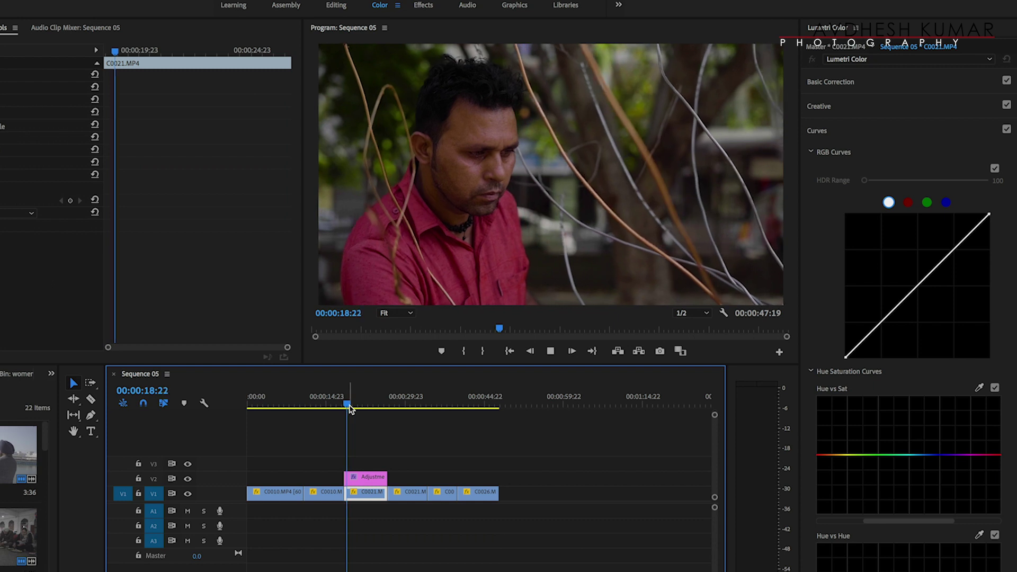
key("space")
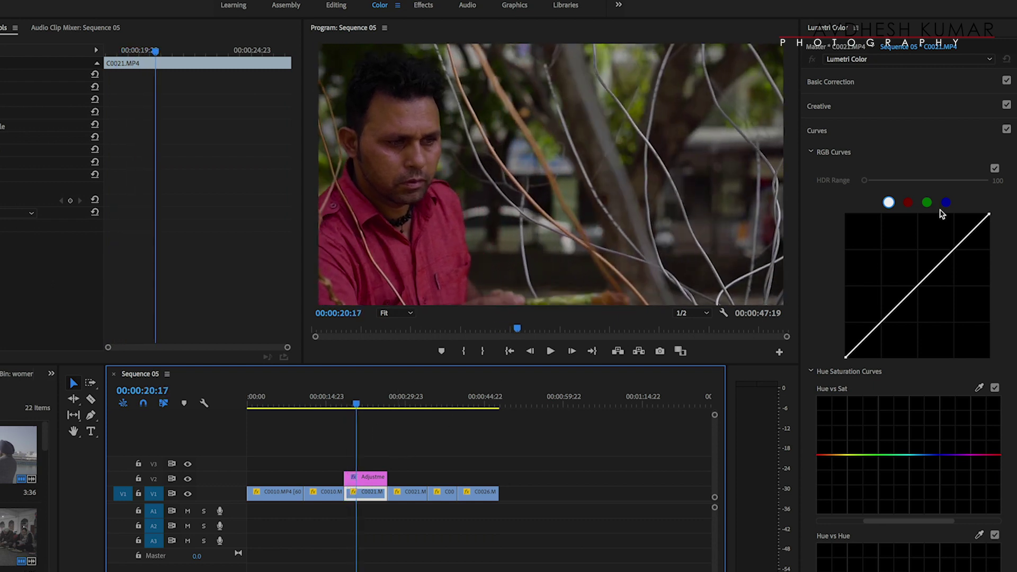
left_click(870, 85)
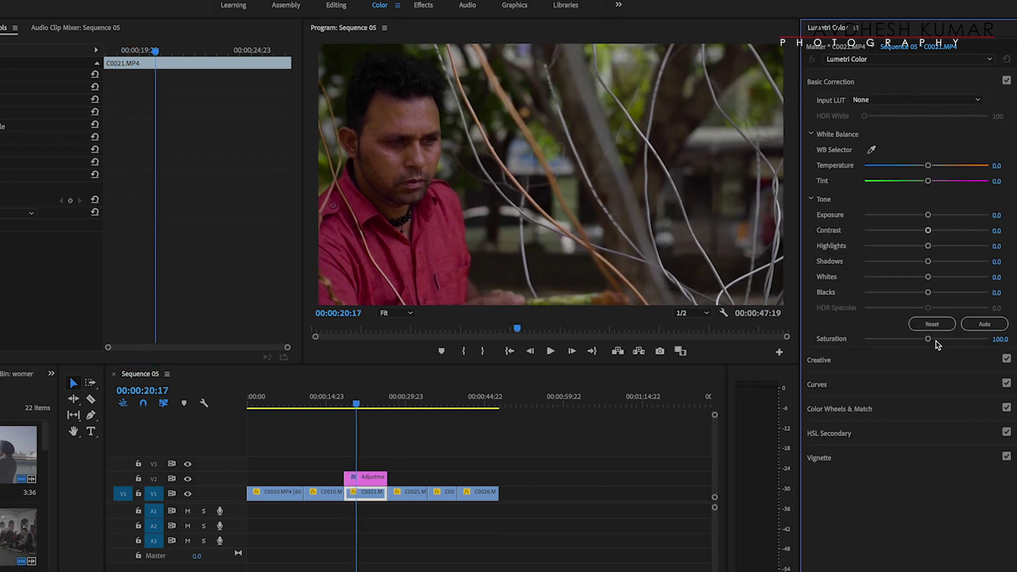
left_click(374, 479)
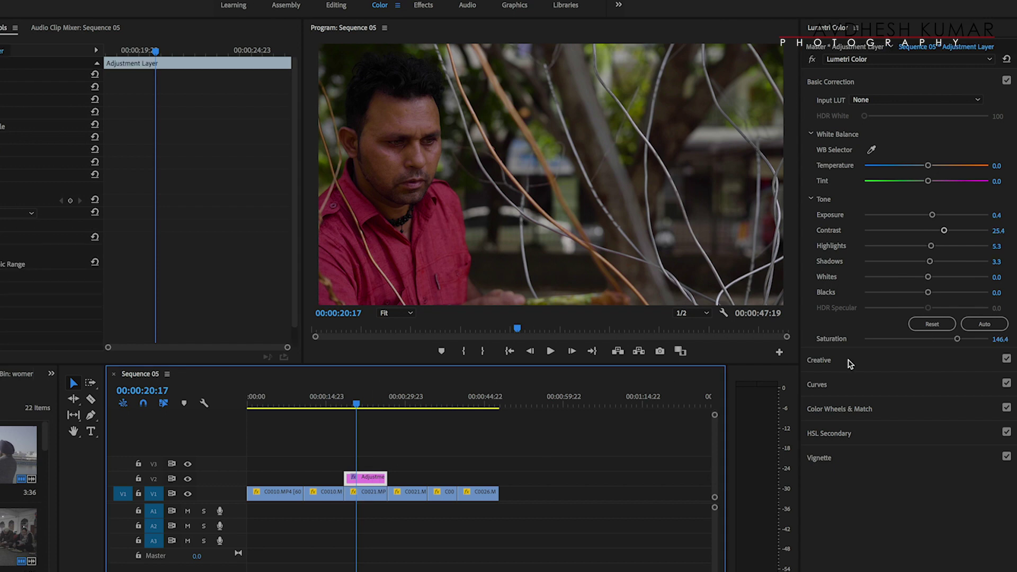
Keep Exposure at 0.4, ease Saturation to about 135.9, and shift Tint to -3.3
left_click_drag(932, 215, 931, 219)
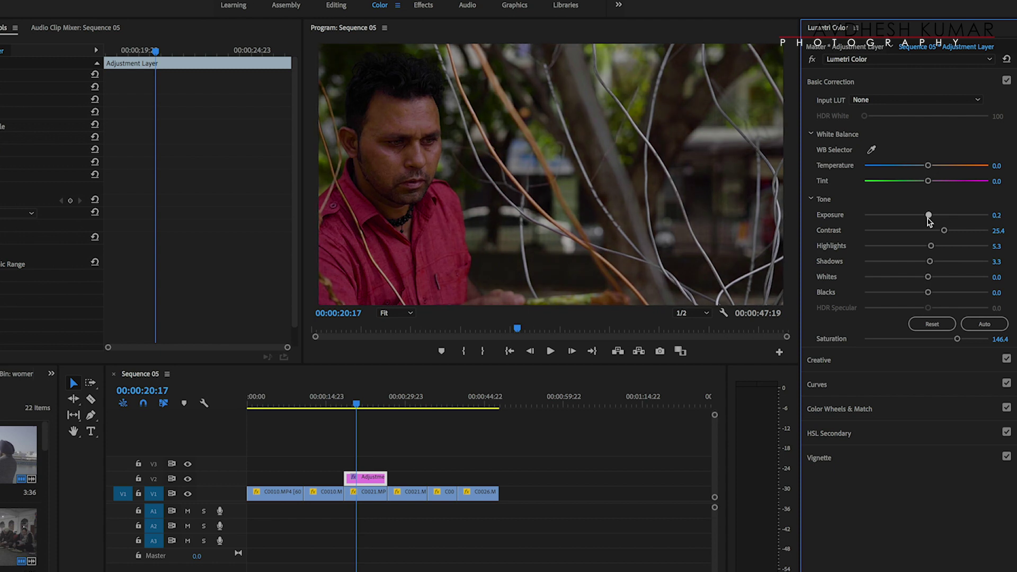
left_click_drag(930, 221, 933, 222)
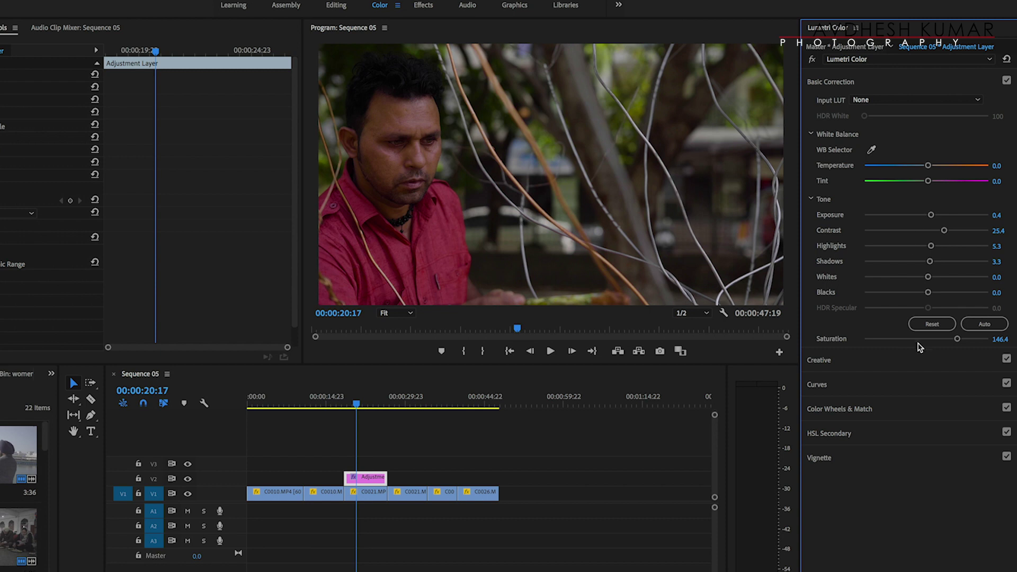
mouse_move(957, 339)
left_mouse_down()
mouse_move(974, 340)
mouse_move(948, 340)
left_mouse_up()
left_click_drag(928, 184, 925, 185)
left_click_drag(949, 340, 943, 340)
left_click(841, 387)
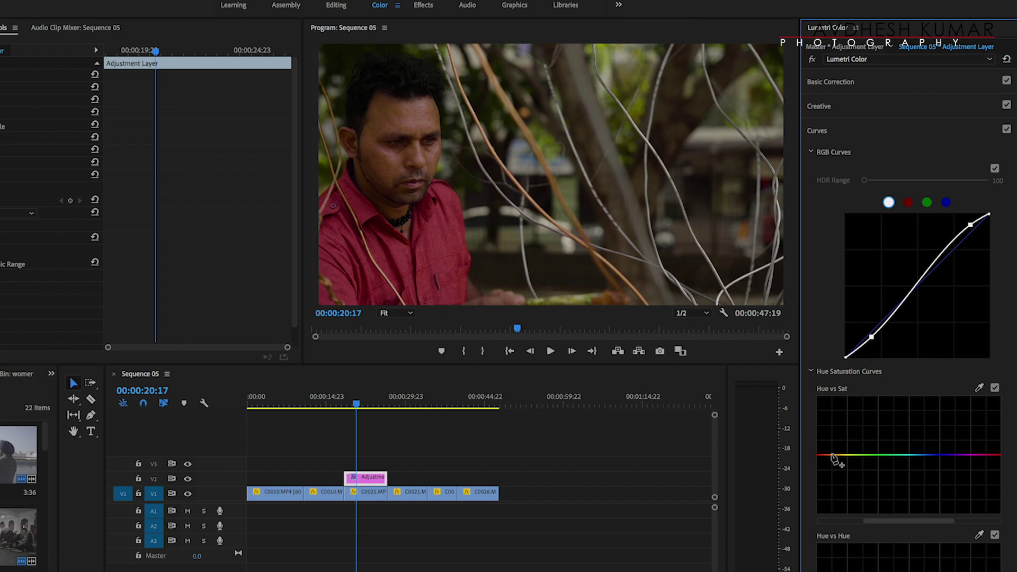
mouse_move(845, 454)
left_mouse_down()
mouse_move(850, 493)
mouse_move(851, 445)
mouse_move(848, 456)
left_mouse_up()
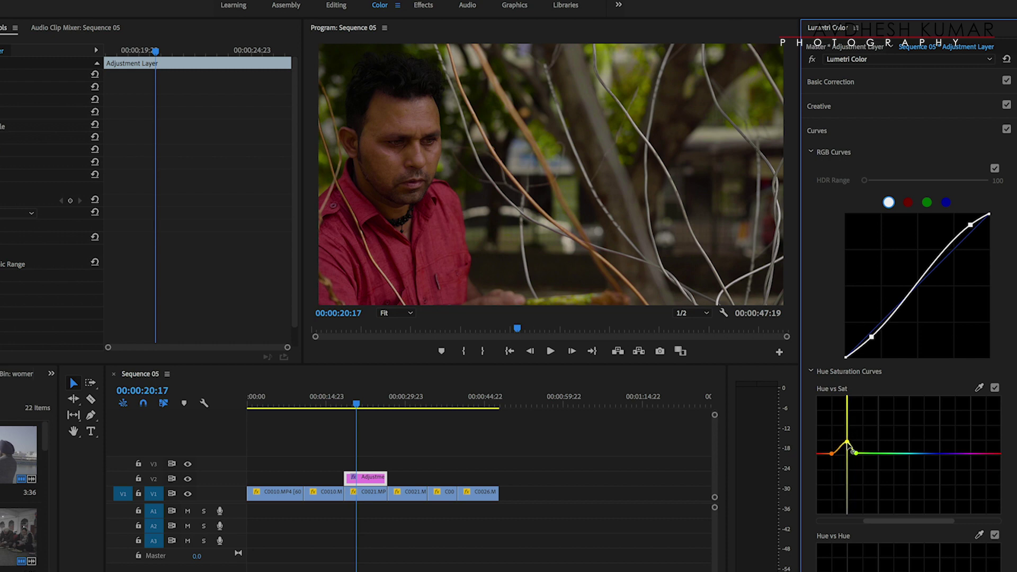
left_click_drag(849, 478, 852, 478)
left_click(851, 477, "ctrl")
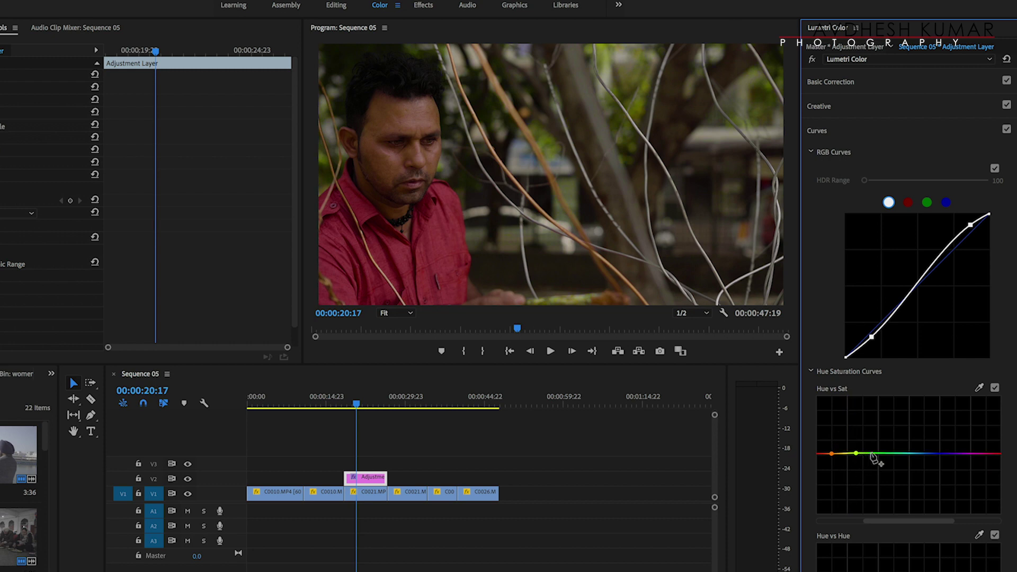
left_click(864, 455)
left_click(882, 455)
left_click_drag(873, 454, 873, 417)
left_click_drag(875, 480, 873, 431)
left_click(873, 431, "ctrl")
double_click(865, 466)
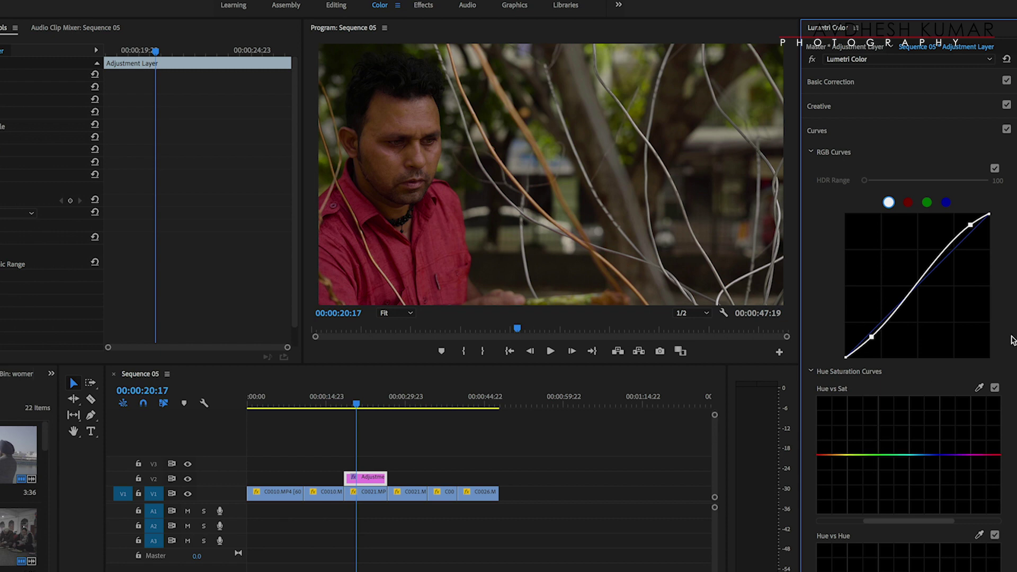
scroll(1012, 339, "down", 2)
Add anchor points on the Hue vs Hue curve, try a deep dip, then remove it
scroll(1013, 339, "down", 3)
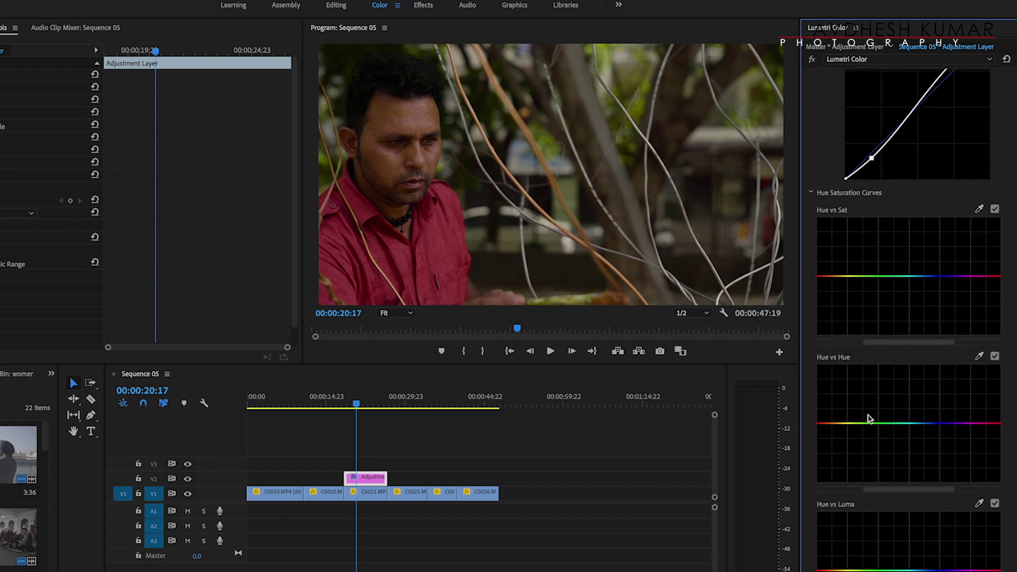
left_click(855, 423)
left_click(893, 423)
left_click_drag(874, 422, 874, 469)
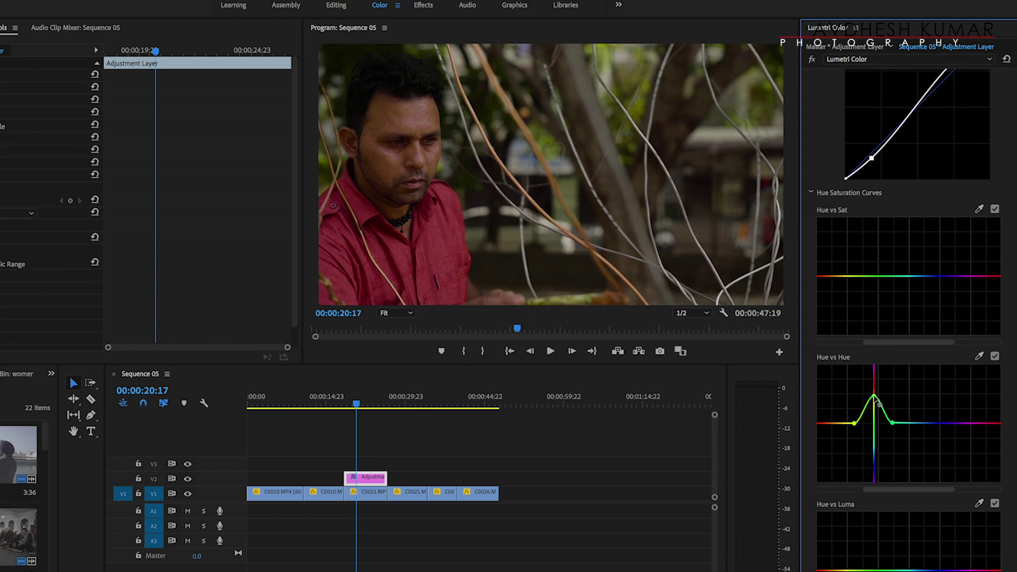
left_click(874, 469, "ctrl")
Settle on a gentle dip in the orange-yellow range of Hue vs Hue, previewing playback
left_click(833, 422)
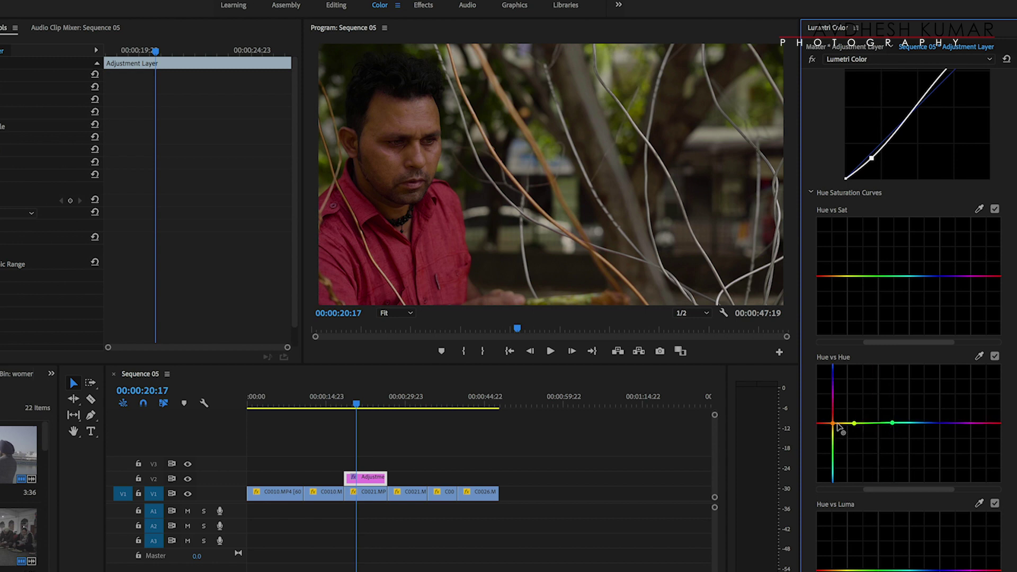
mouse_move(844, 424)
left_mouse_down()
mouse_move(845, 458)
mouse_move(844, 432)
left_mouse_up()
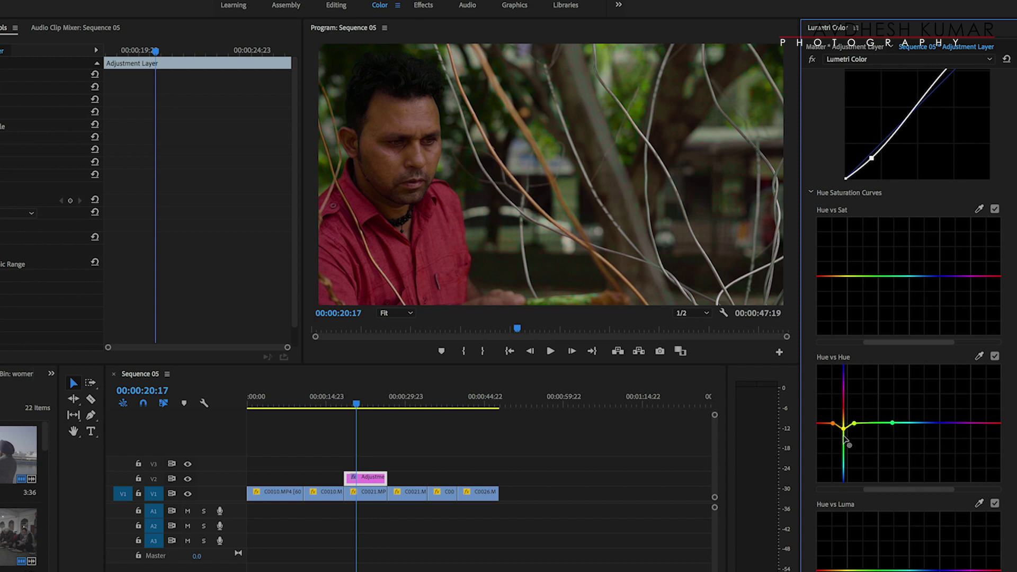
left_click_drag(846, 440, 848, 450)
key("space")
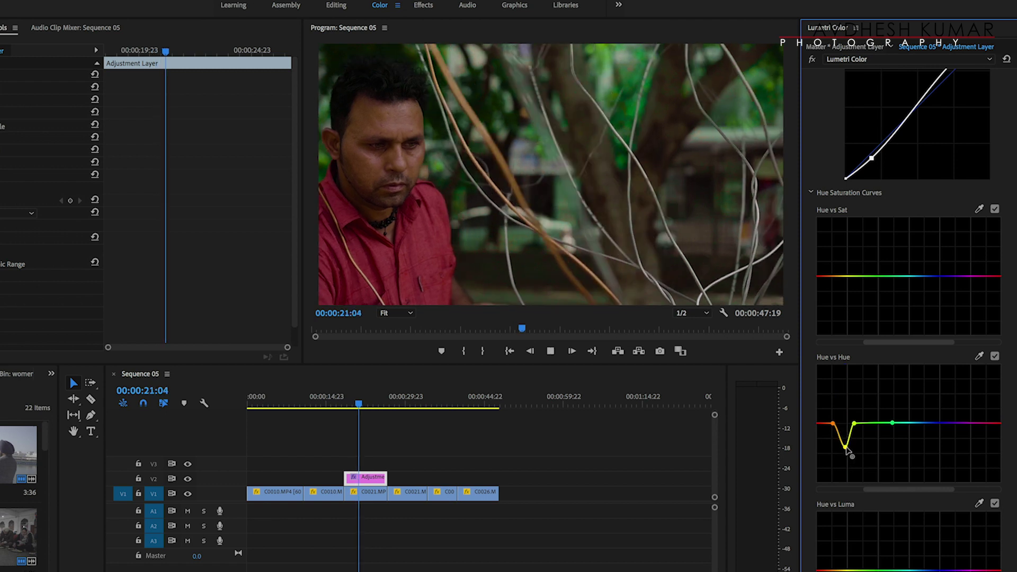
key("space")
left_click(847, 449, "ctrl")
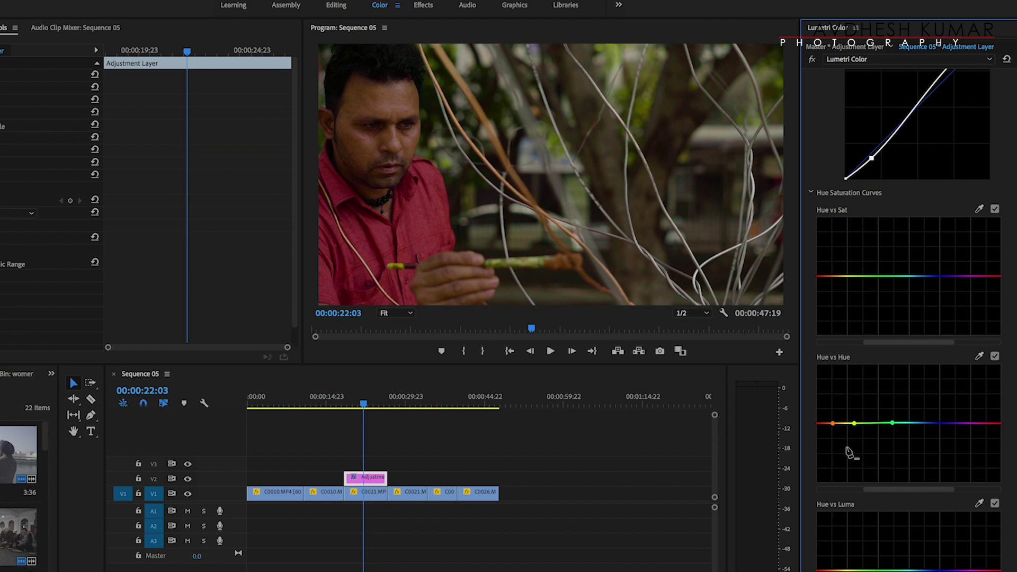
left_click(844, 426)
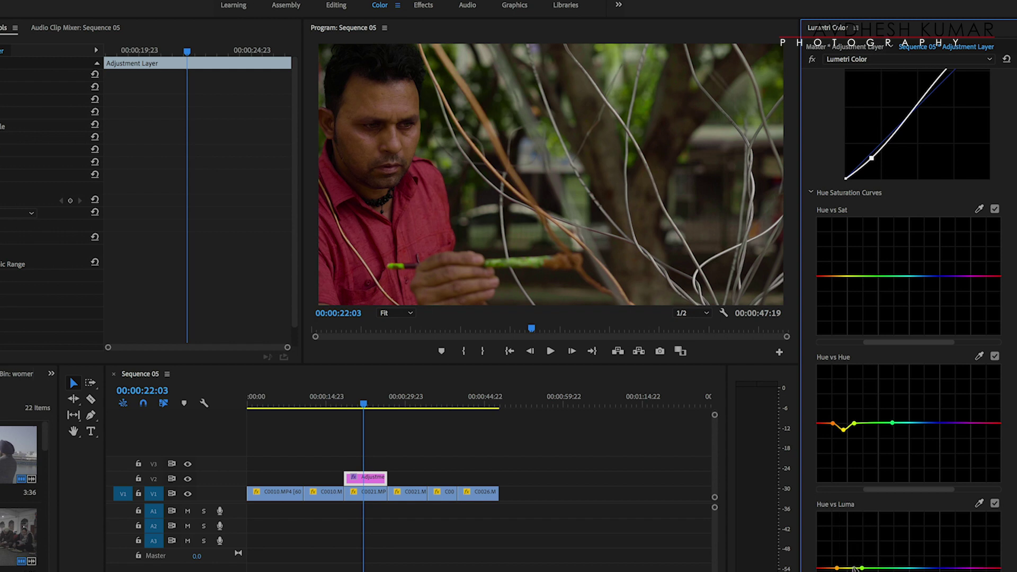
Try brightening and darkening hue ranges on Hue vs Luma, then undo both changes
left_click_drag(855, 569, 854, 562)
key("ctrl+z")
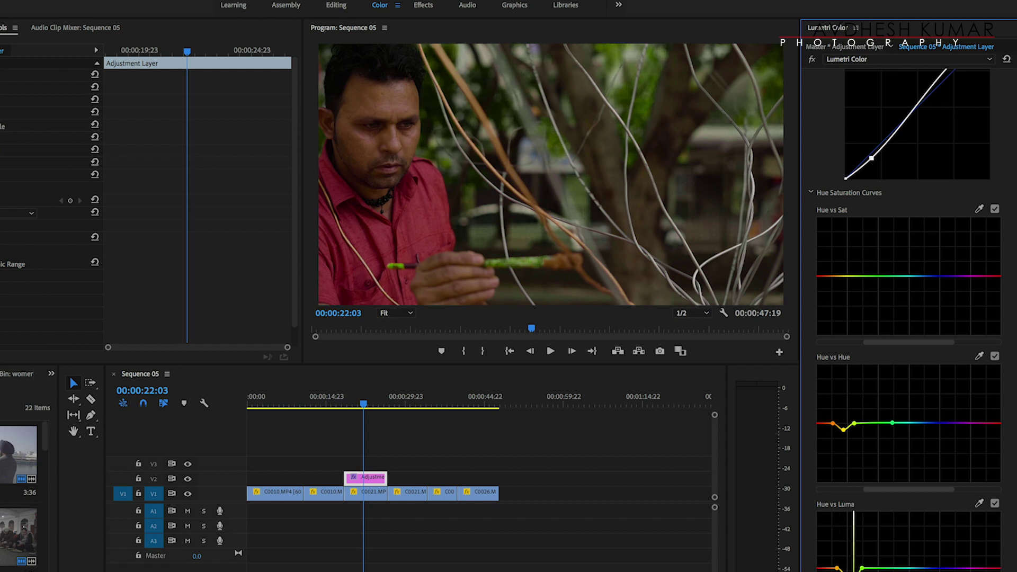
left_click_drag(913, 568, 923, 571)
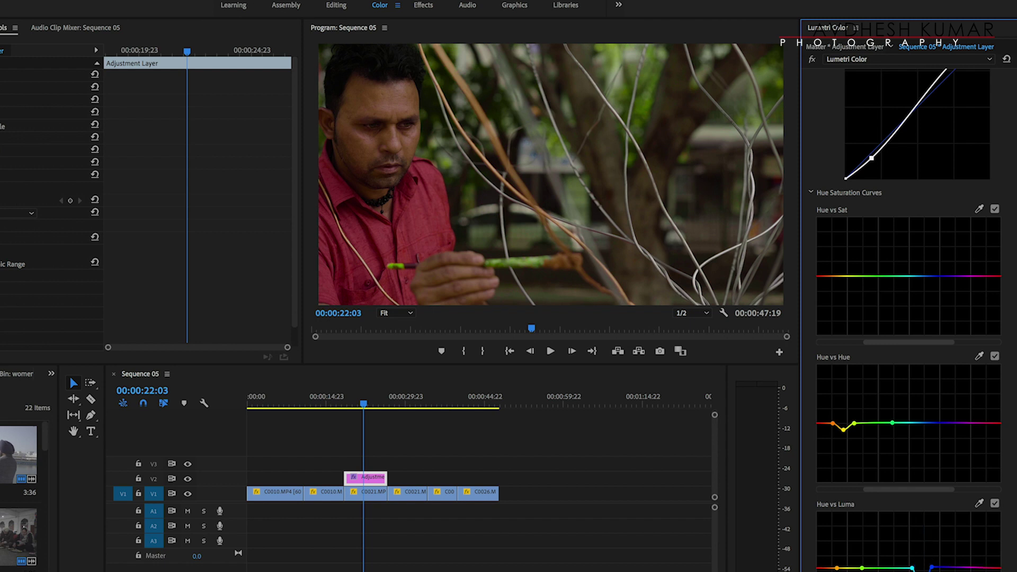
scroll(1000, 555, "down", 5)
scroll(1000, 555, "down", 1)
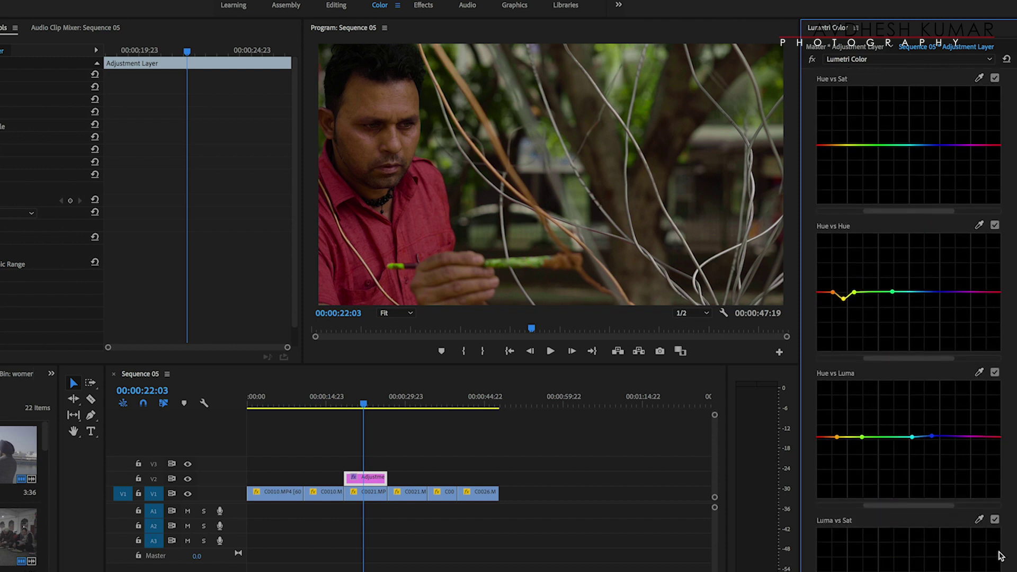
key("ctrl+z")
key("ctrl+z")
Test a dip on the Luma vs Sat curve, then reset it flat
left_click(867, 559)
scroll(906, 556, "down", 2)
mouse_move(866, 543)
left_mouse_down()
mouse_move(852, 551)
mouse_move(857, 525)
mouse_move(854, 562)
mouse_move(853, 550)
left_mouse_up()
double_click(854, 550)
Pull the Sat vs Sat point down into a small V-shaped dip and return the playhead to about 18:23
scroll(901, 545, "down", 3)
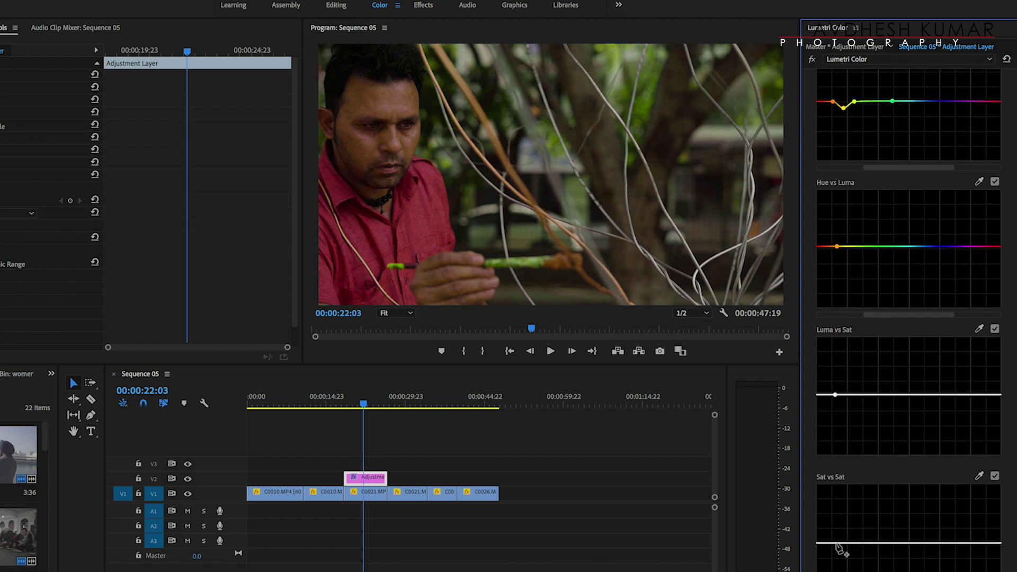
left_click_drag(857, 567, 854, 529)
mouse_move(854, 530)
left_mouse_down()
mouse_move(854, 563)
mouse_move(851, 549)
left_mouse_up()
left_click_drag(364, 406, 348, 411)
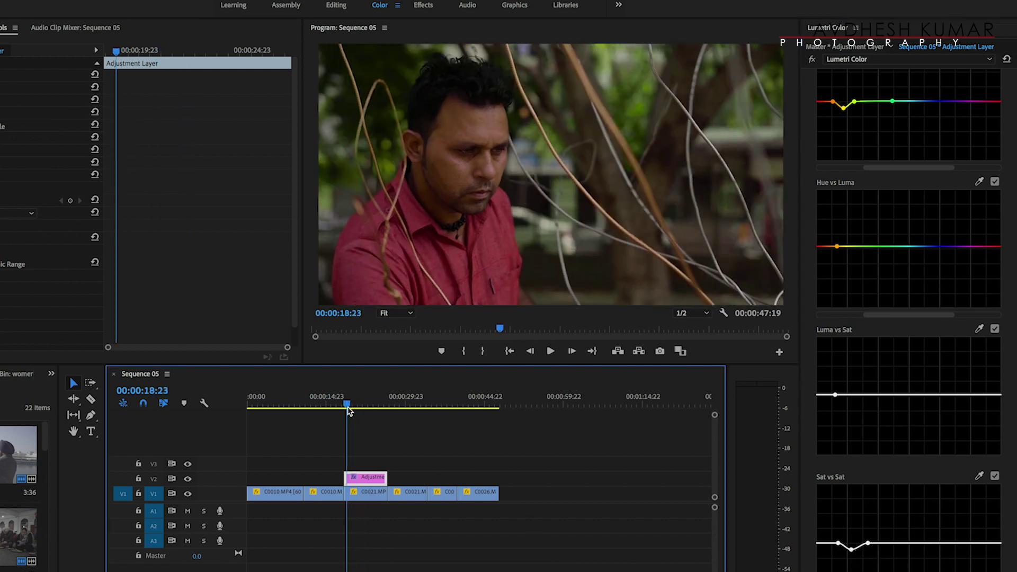
key("space")
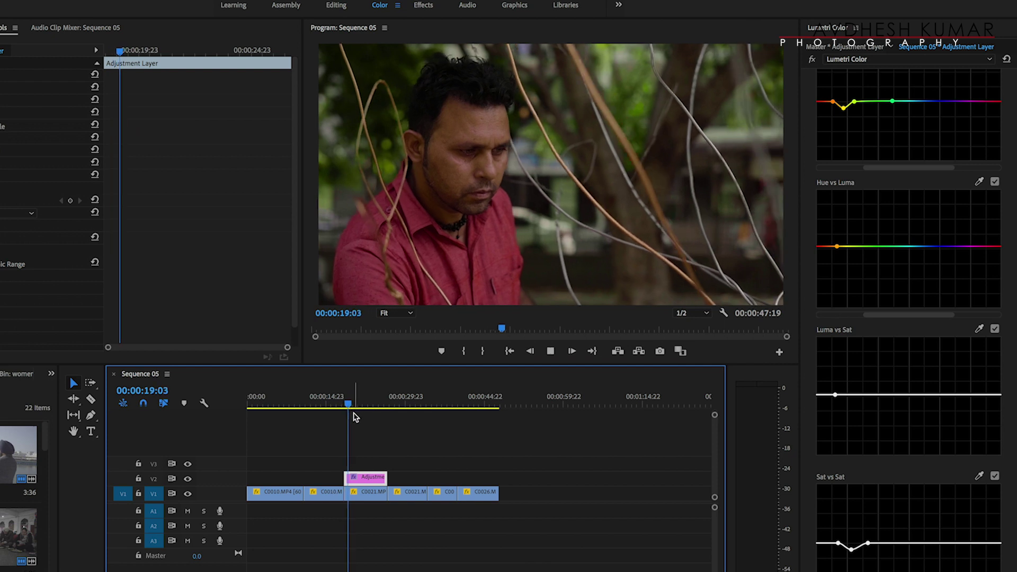
key("space")
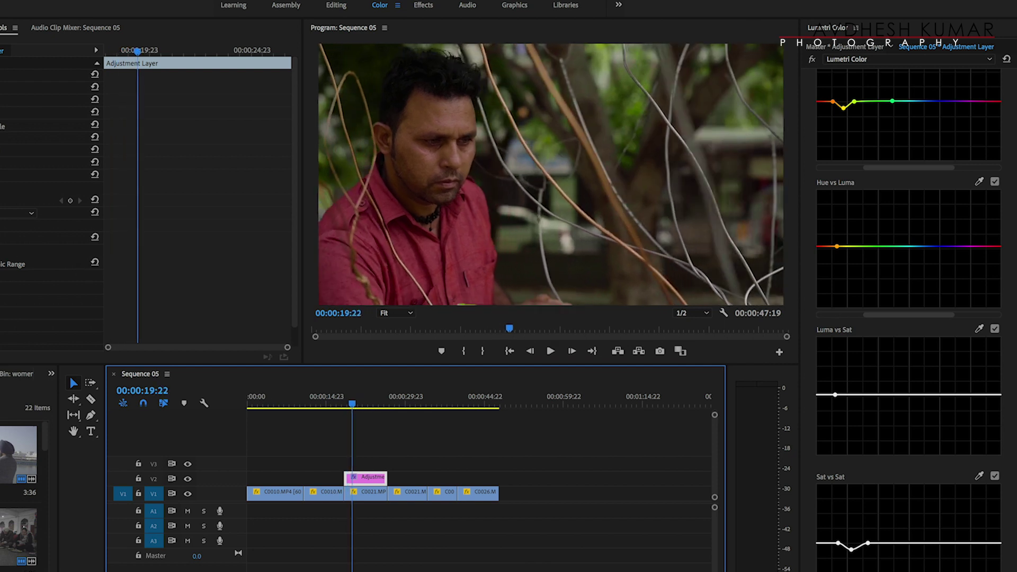
left_click(3, 62)
left_click(2, 63)
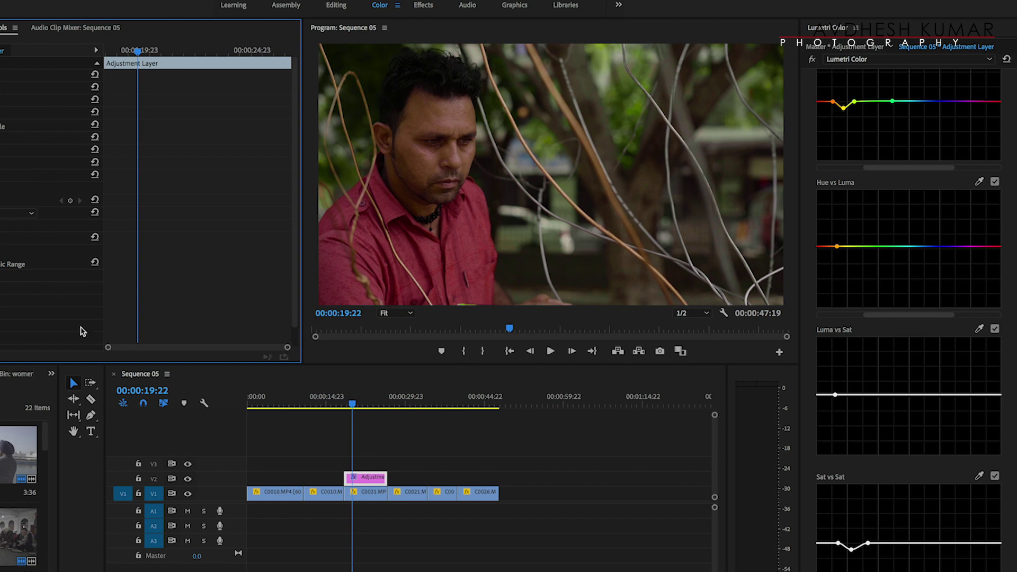
key("space")
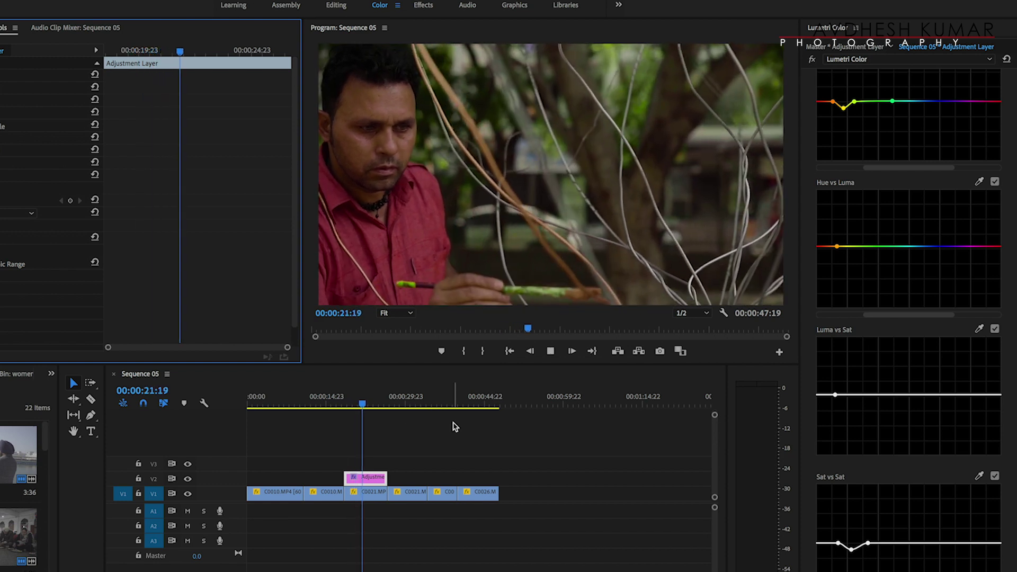
left_click(376, 411)
left_click(381, 418)
key("Up")
key("space")
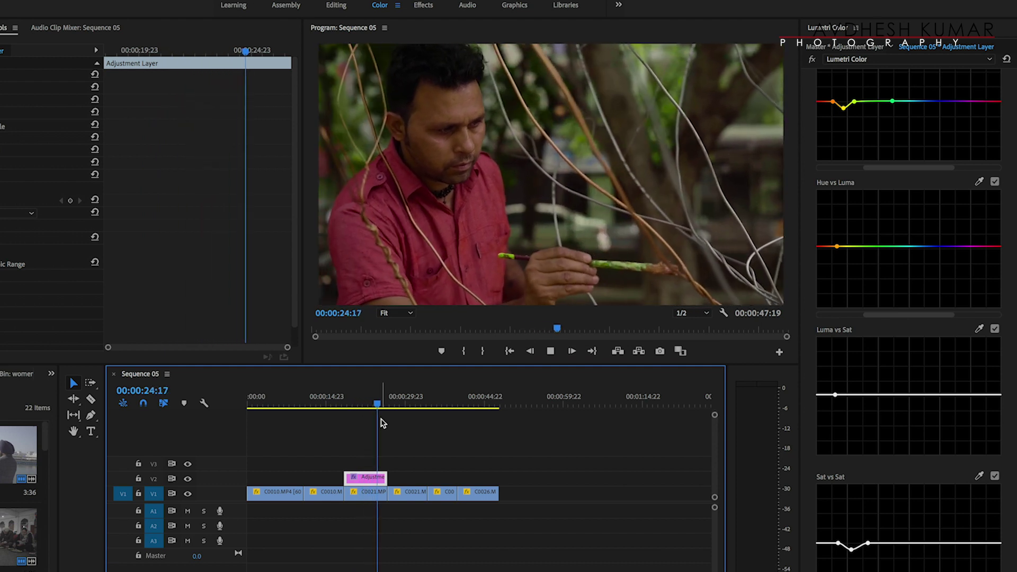
left_click_drag(381, 409, 354, 412)
scroll(908, 300, "up", 2)
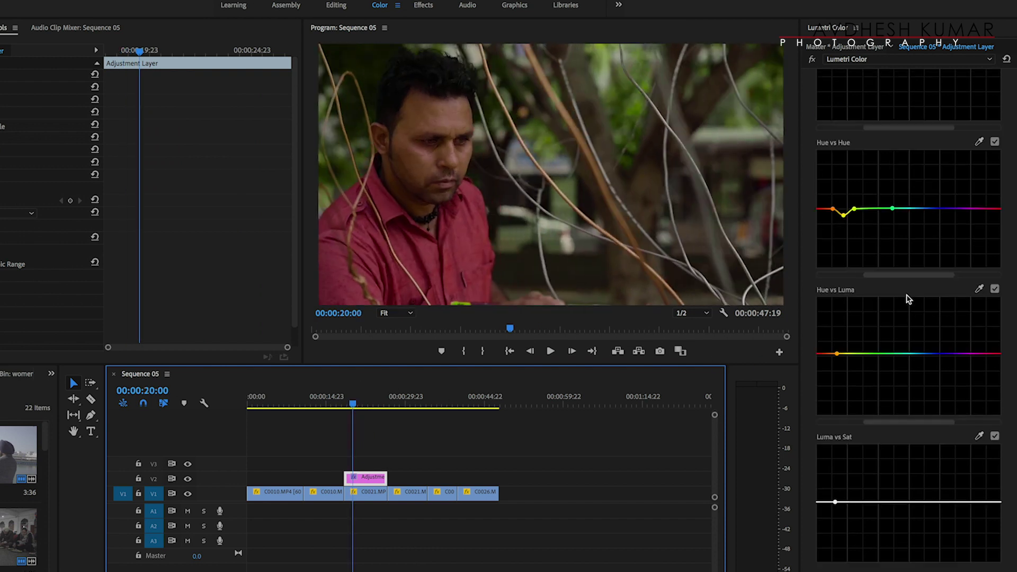
Compare the grade with the RGB curve off and on, then collapse Curves and expand Color Wheels & Match
scroll(907, 299, "up", 5)
left_click(995, 121)
left_click(995, 120)
left_click(866, 94)
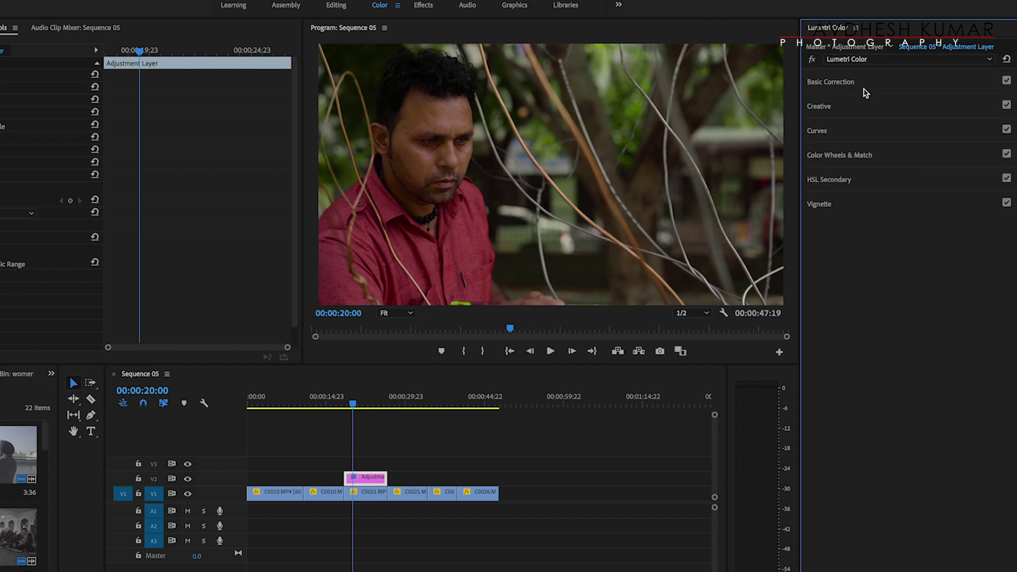
left_click(847, 136)
left_click(844, 129)
left_click(844, 156)
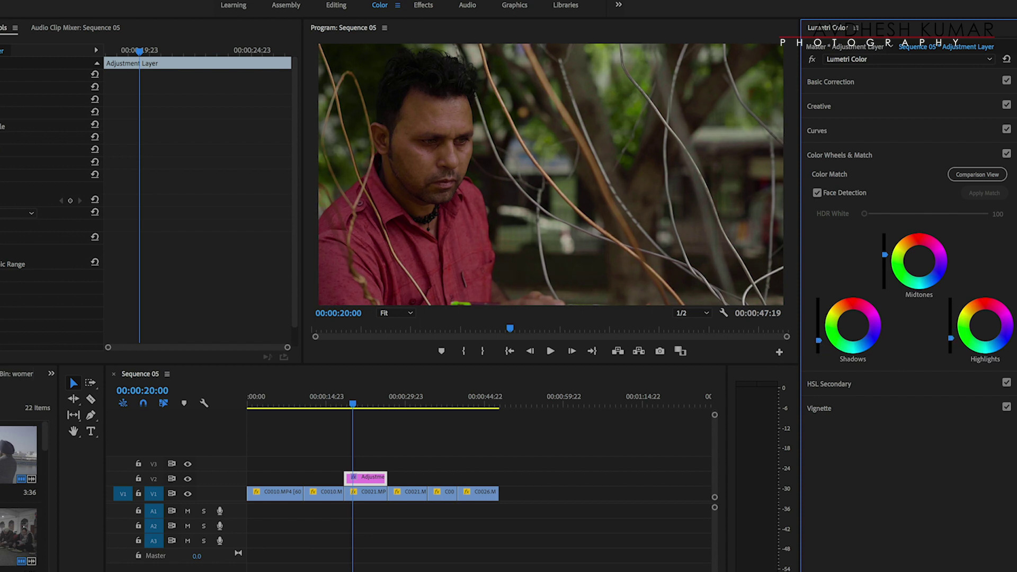
left_click(835, 85)
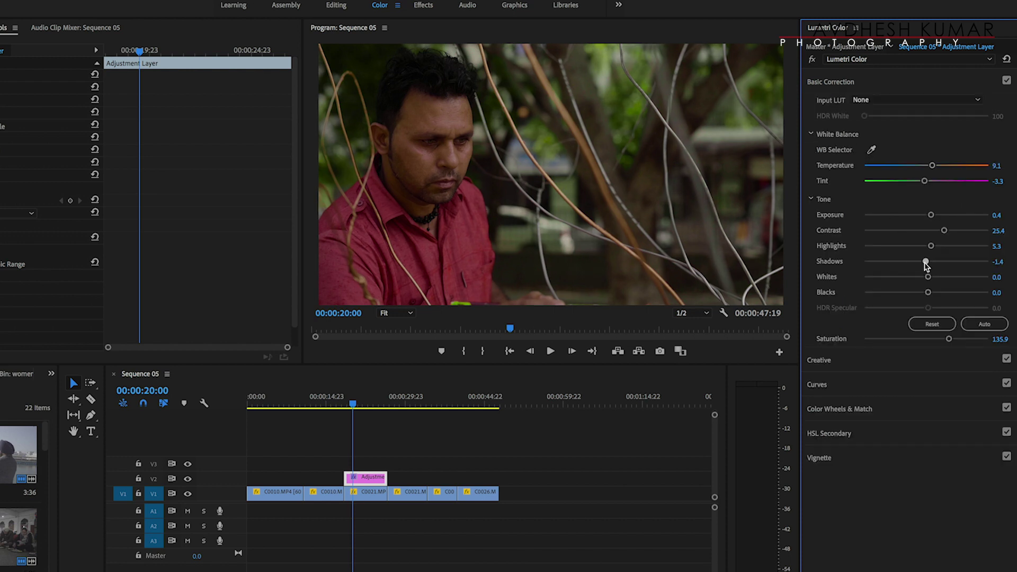
Set Shadows -3.3, Blacks -1.4, Tint -4.3 and Temperature 5.3 for a slightly cooler grade
left_click_drag(924, 263, 923, 247)
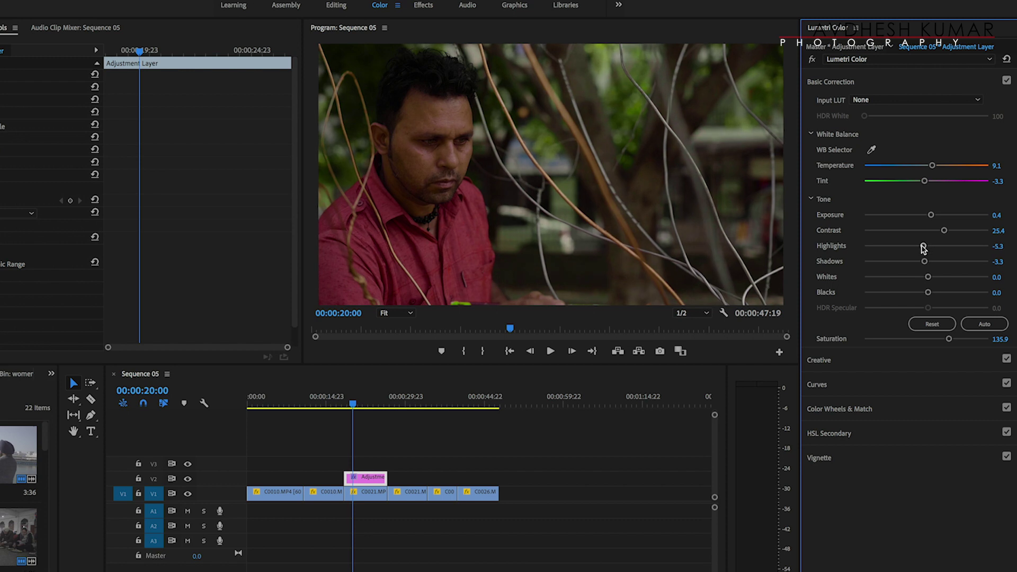
left_click_drag(929, 294, 927, 295)
left_click_drag(929, 166, 924, 182)
left_click_drag(930, 166, 931, 167)
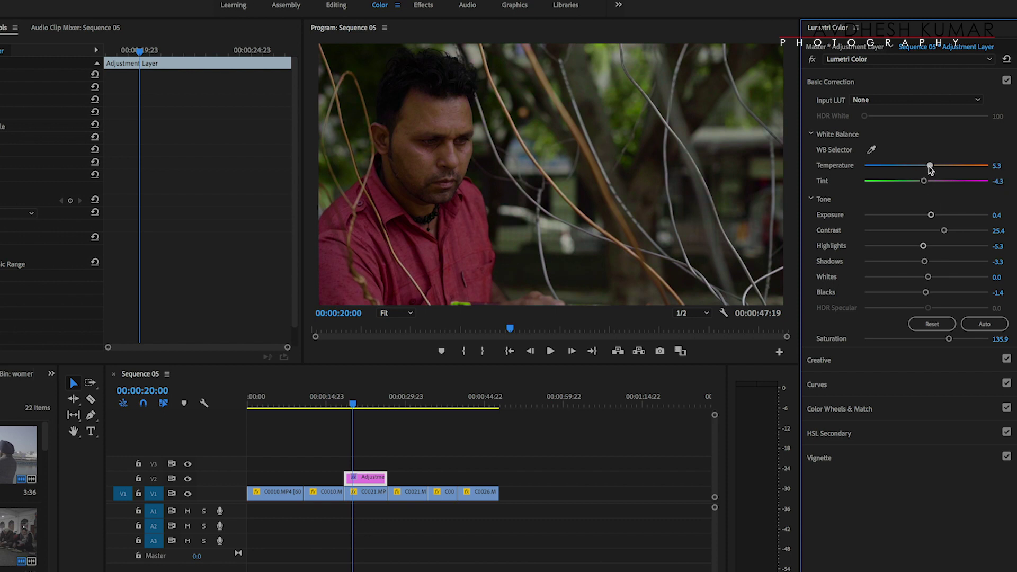